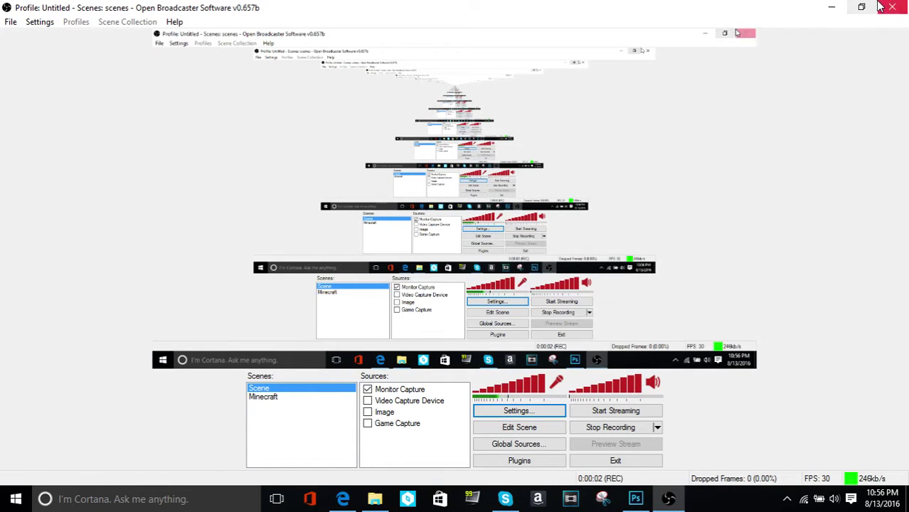
# Step: Minimize the OBS recording window to bring the desktop into view
pyautogui.click(831, 7)
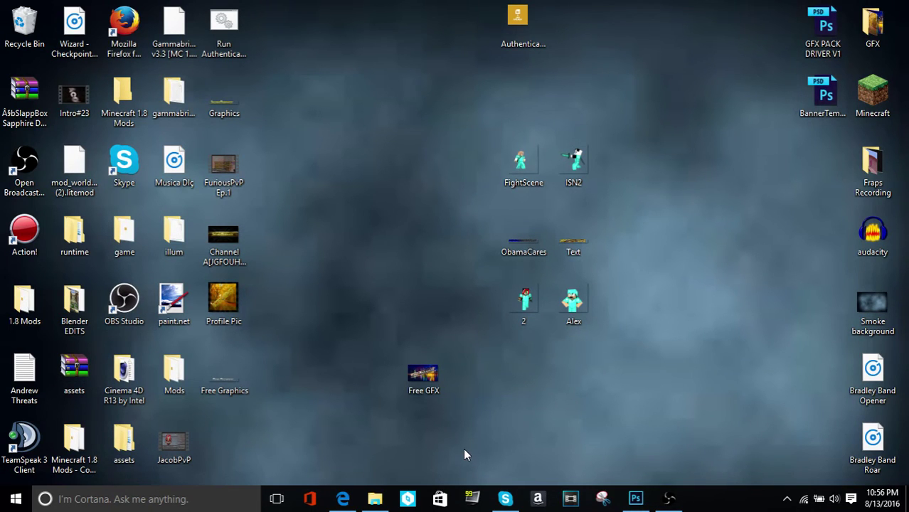
# Step: View the FightScene render and the next image, Free GFX, then reopen and close FightScene
pyautogui.doubleClick(522, 171)
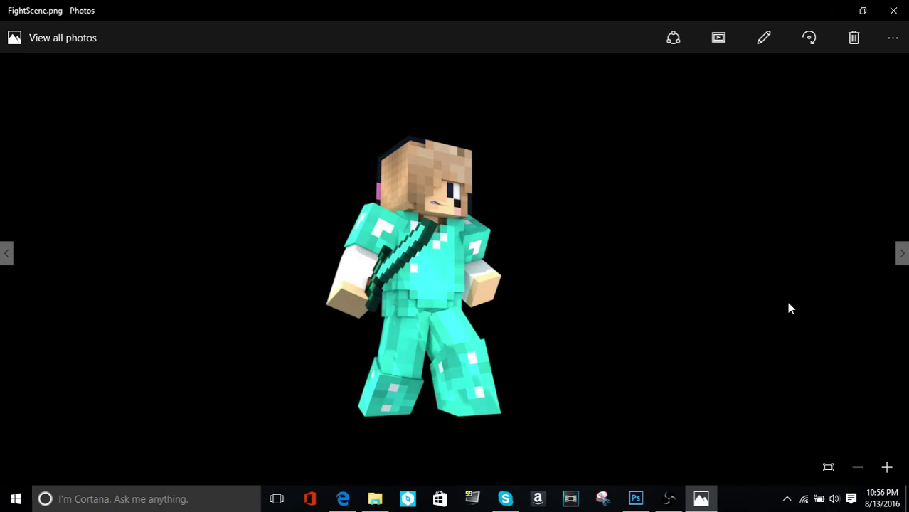
pyautogui.click(902, 253)
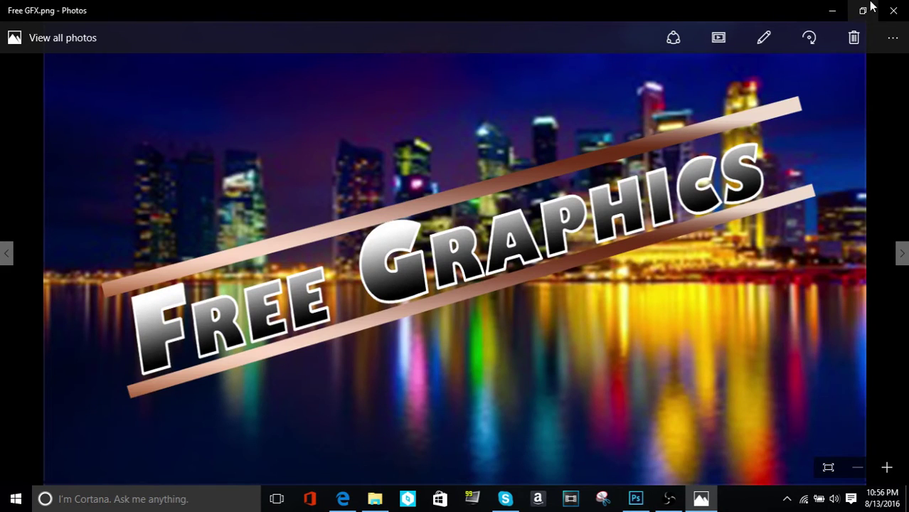
pyautogui.click(893, 10)
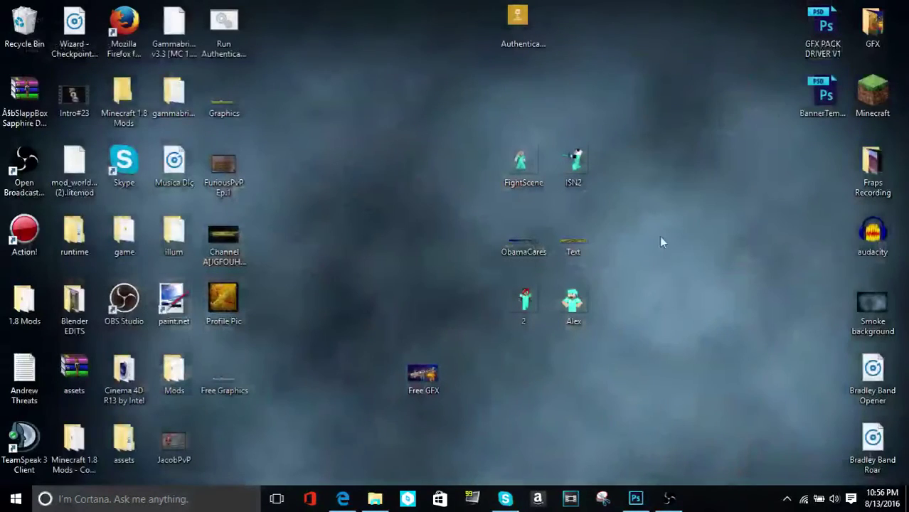
pyautogui.doubleClick(538, 164)
pyautogui.click(893, 10)
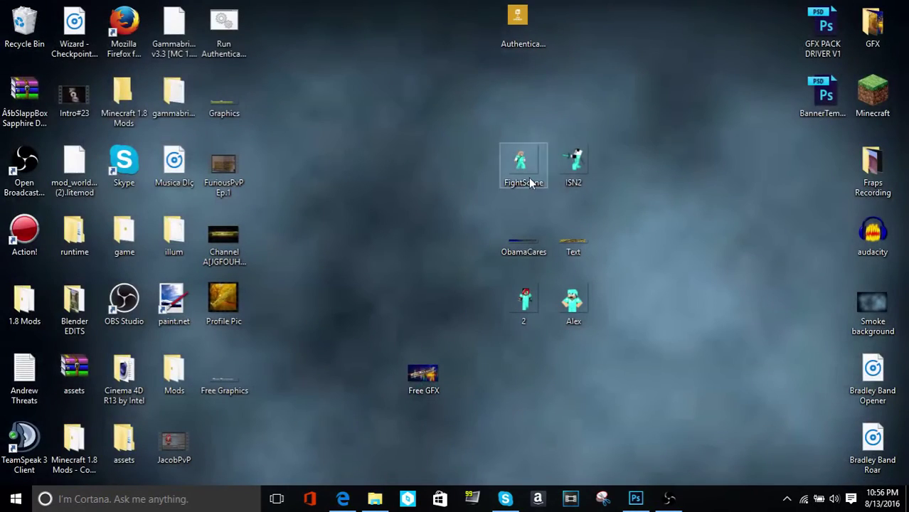
# Step: View the ISN2 render, then open the ObamaCares image
pyautogui.doubleClick(557, 168)
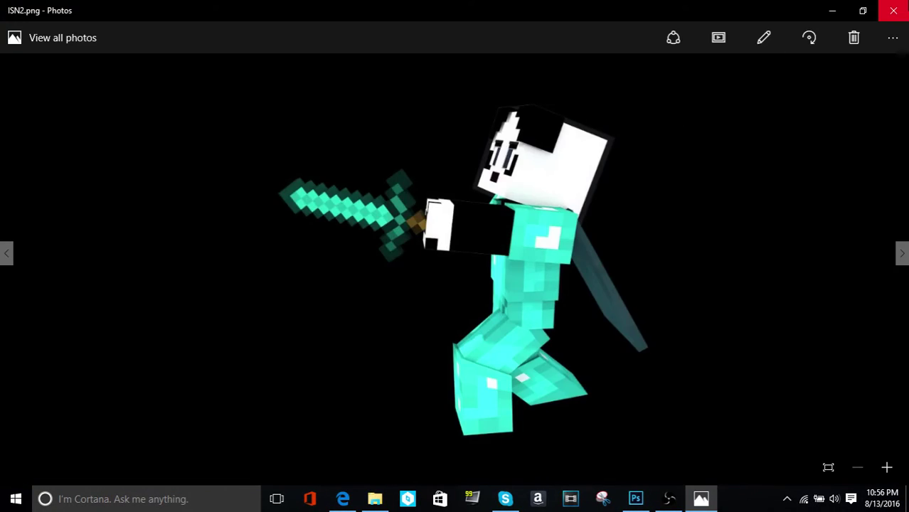
pyautogui.click(893, 10)
pyautogui.doubleClick(525, 236)
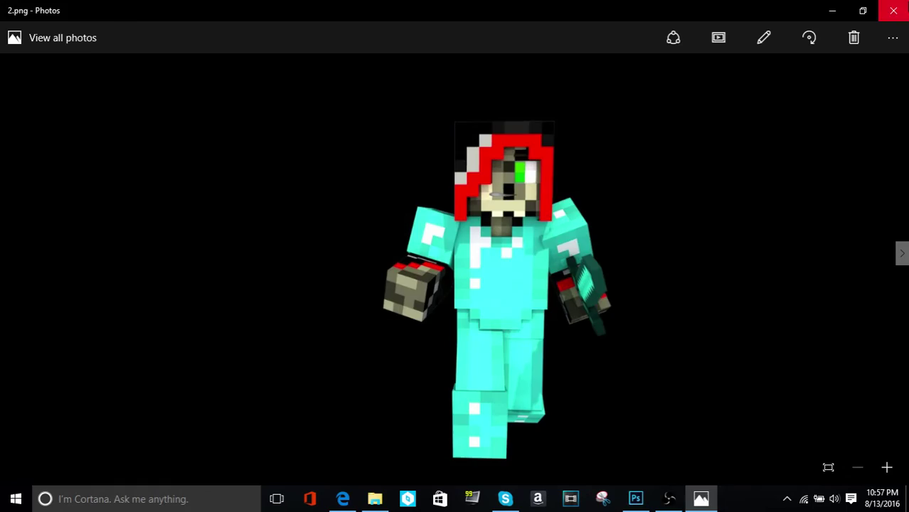
# Step: Close 2.png, then open and close the Alex render in Photos
pyautogui.click(894, 10)
pyautogui.doubleClick(557, 313)
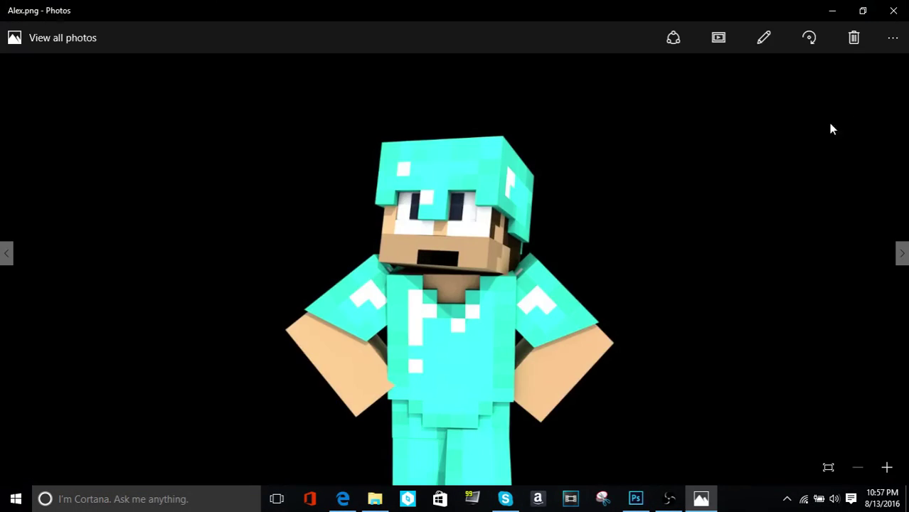
pyautogui.click(894, 10)
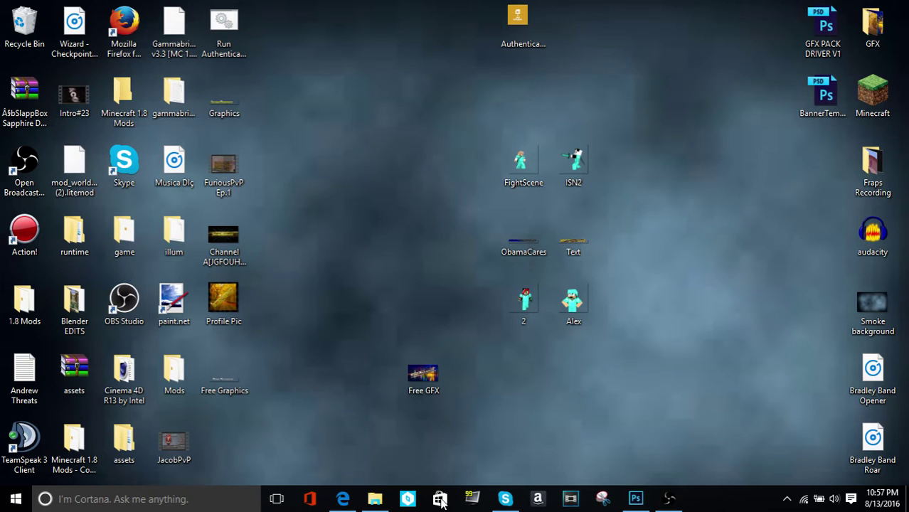
pyautogui.moveTo(375, 499)
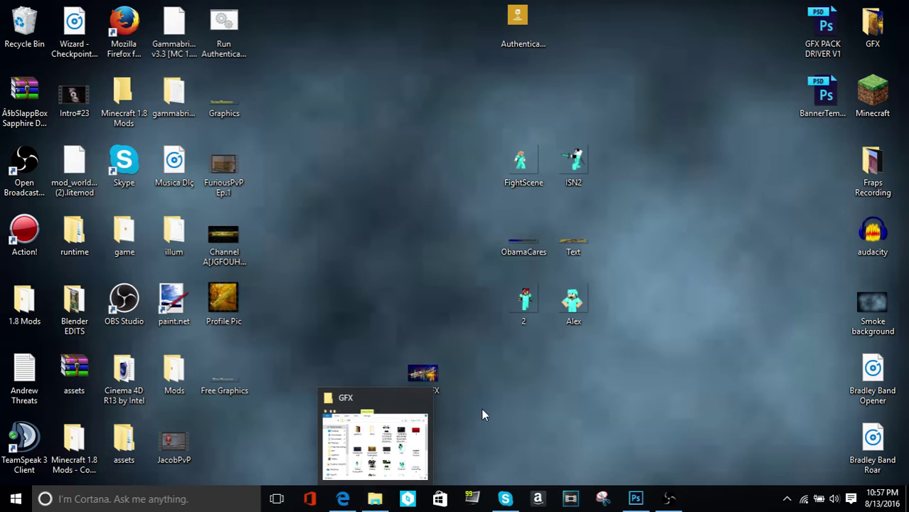
pyautogui.click(420, 399)
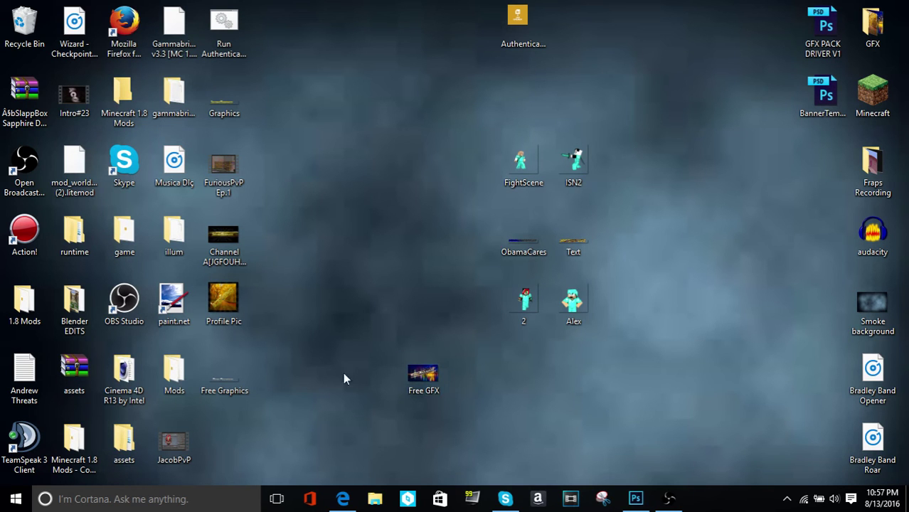
pyautogui.doubleClick(215, 388)
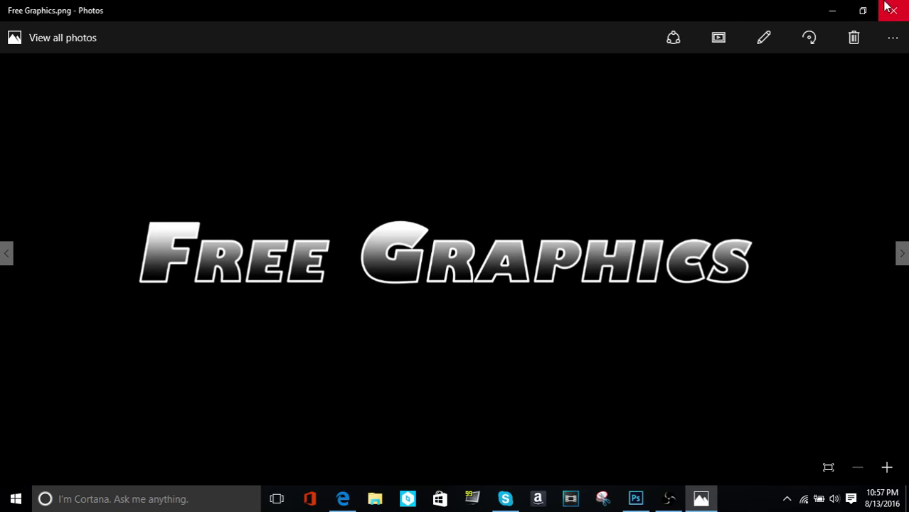
pyautogui.click(893, 10)
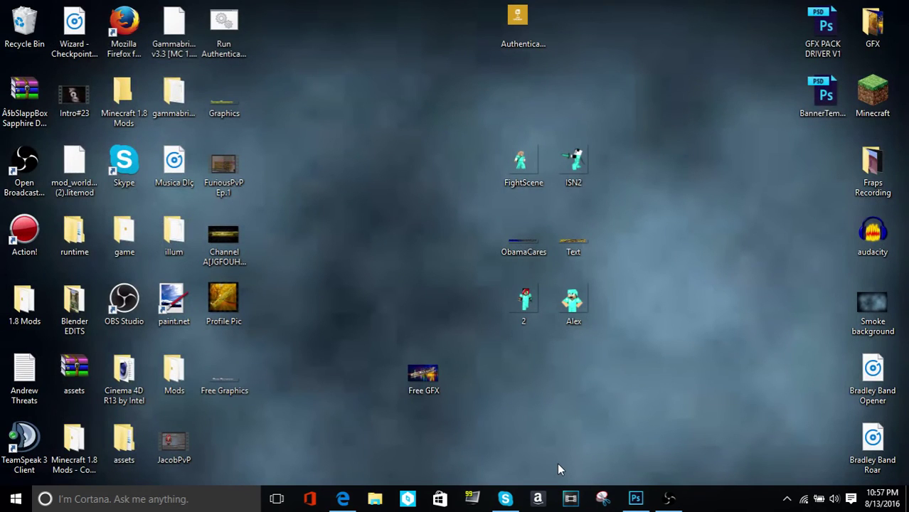